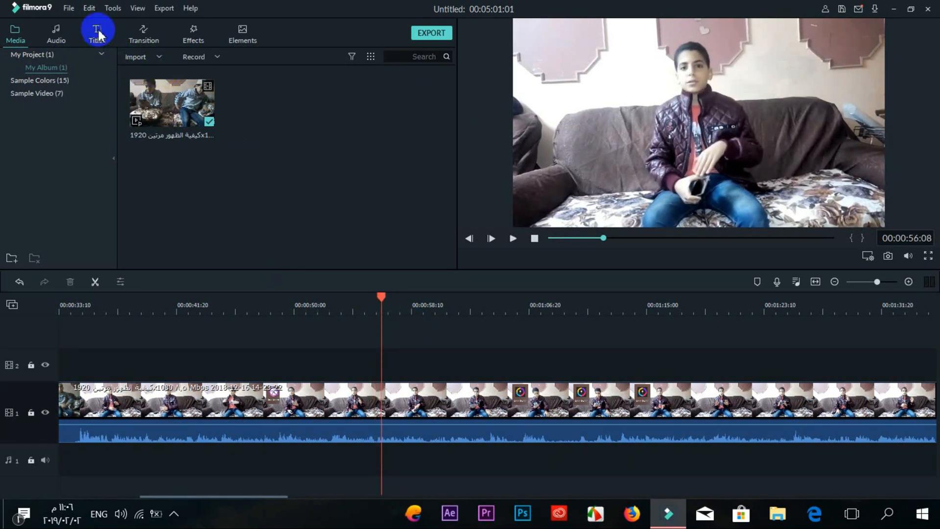
Step: Show the End Credits title templates after checking Custom and Favourite, and resize the library and preview panels
{"action": "left_click", "coordinate": [69, 8]}
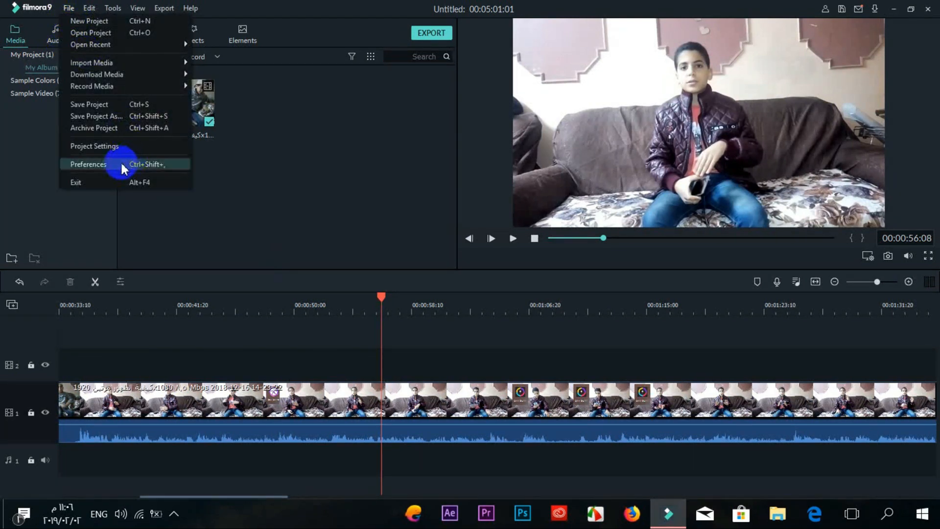
{"action": "left_click", "coordinate": [280, 188]}
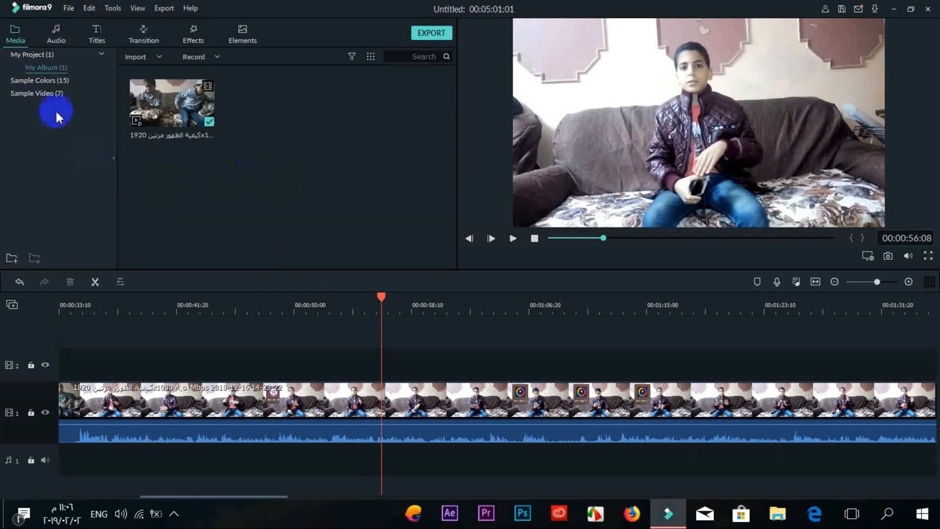
{"action": "left_click", "coordinate": [97, 34]}
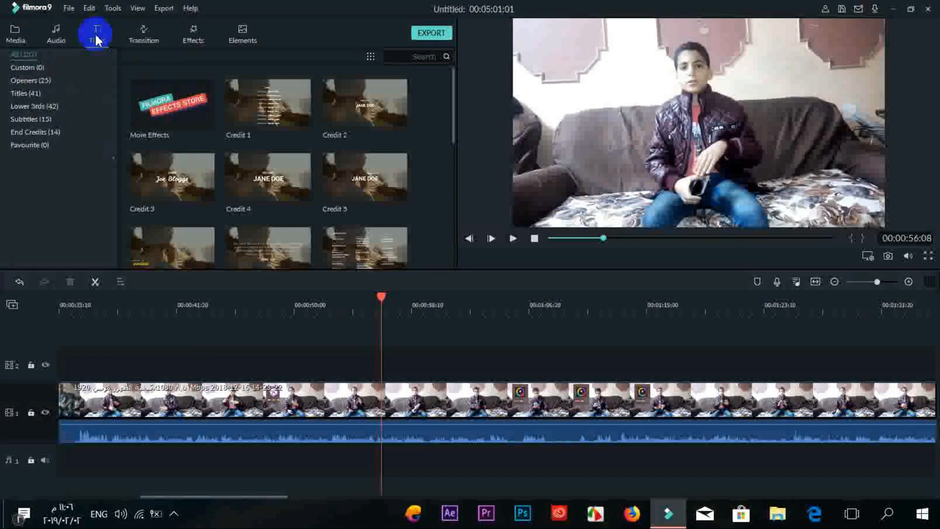
{"action": "left_click", "coordinate": [47, 67]}
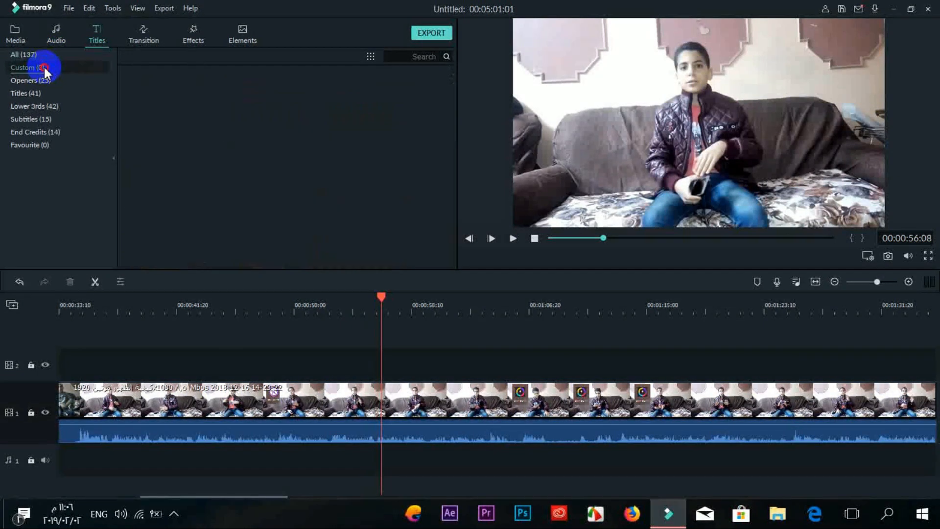
{"action": "left_click", "coordinate": [38, 147]}
{"action": "left_click", "coordinate": [37, 134]}
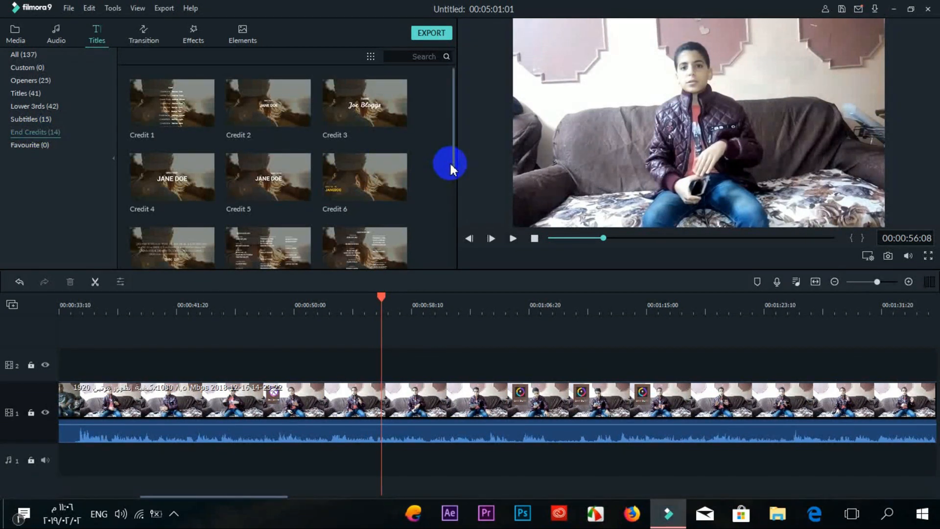
{"action": "left_click_drag", "start_coordinate": [447, 163], "coordinate": [480, 142]}
{"action": "left_click_drag", "start_coordinate": [457, 140], "coordinate": [440, 124]}
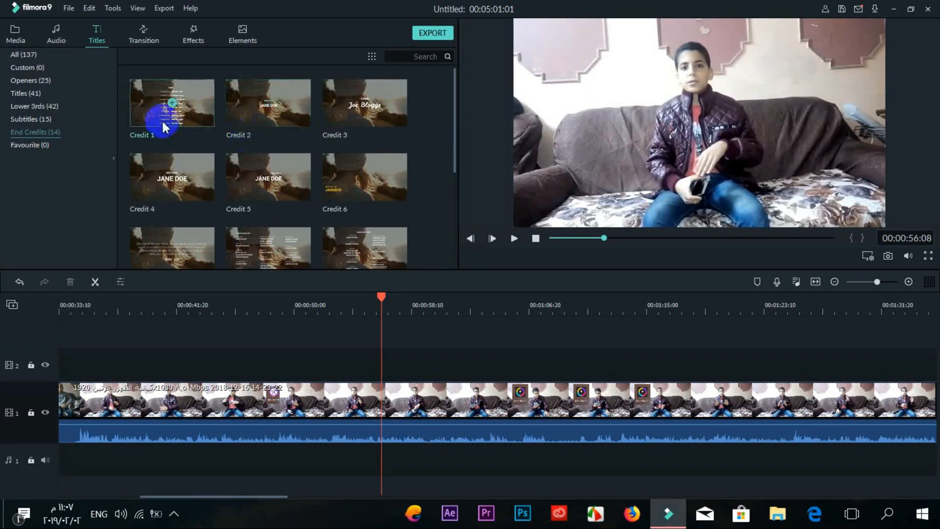
Step: Add Lower Third 2 from the Lower 3rds templates to track 2 above the sofa clip
{"action": "left_click", "coordinate": [51, 107]}
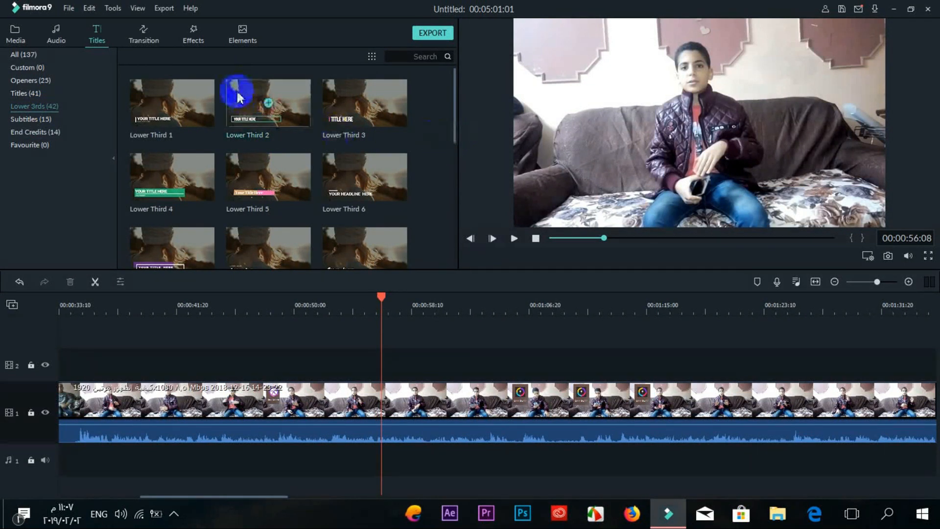
{"action": "left_click", "coordinate": [268, 103]}
{"action": "left_click", "coordinate": [510, 351]}
{"action": "mouse_move", "coordinate": [429, 360]}
{"action": "left_mouse_down"}
{"action": "mouse_move", "coordinate": [520, 365]}
{"action": "mouse_move", "coordinate": [370, 365]}
{"action": "mouse_move", "coordinate": [613, 415]}
{"action": "mouse_move", "coordinate": [457, 373]}
{"action": "mouse_move", "coordinate": [447, 343]}
{"action": "mouse_move", "coordinate": [442, 354]}
{"action": "left_mouse_up"}
Step: Preview the lower third and extend its clip by dragging the right edge
{"action": "left_click", "coordinate": [460, 363]}
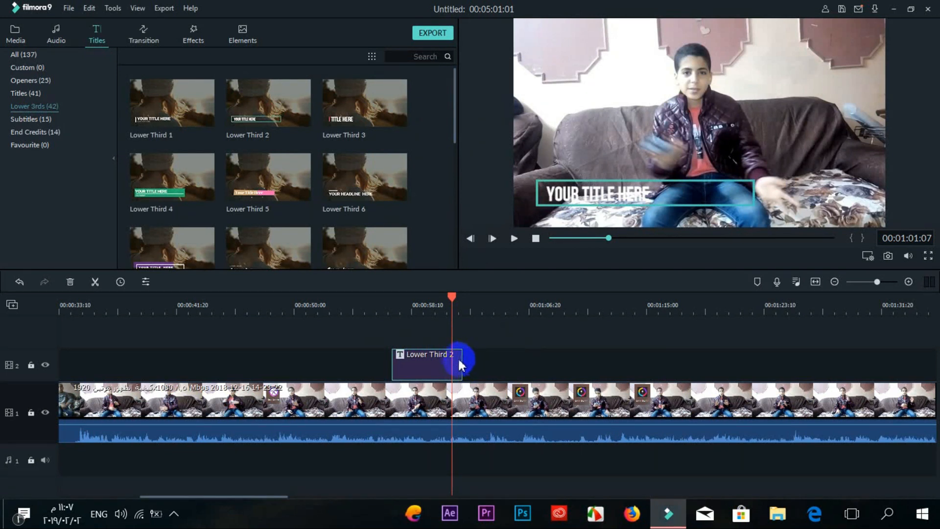
{"action": "mouse_move", "coordinate": [464, 361]}
{"action": "left_mouse_down"}
{"action": "mouse_move", "coordinate": [588, 367]}
{"action": "mouse_move", "coordinate": [304, 363]}
{"action": "mouse_move", "coordinate": [488, 368]}
{"action": "left_mouse_up"}
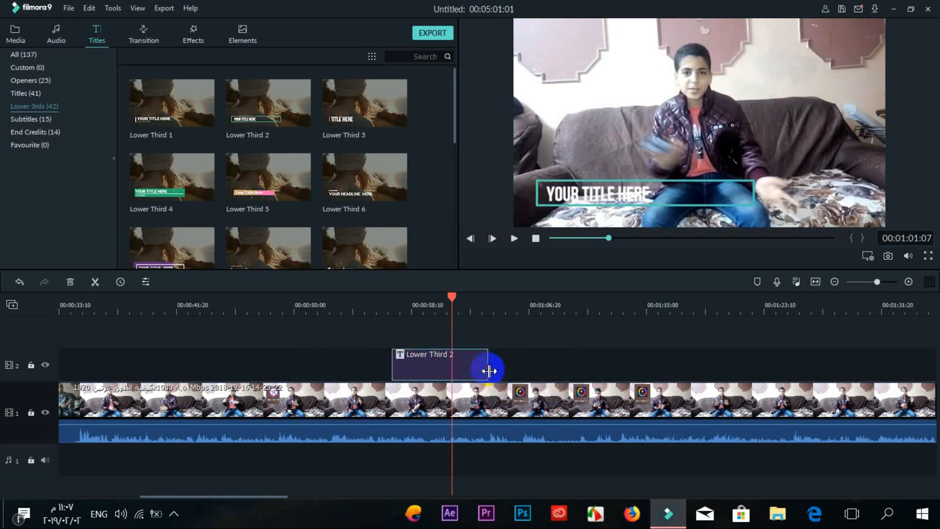
{"action": "left_click", "coordinate": [625, 253]}
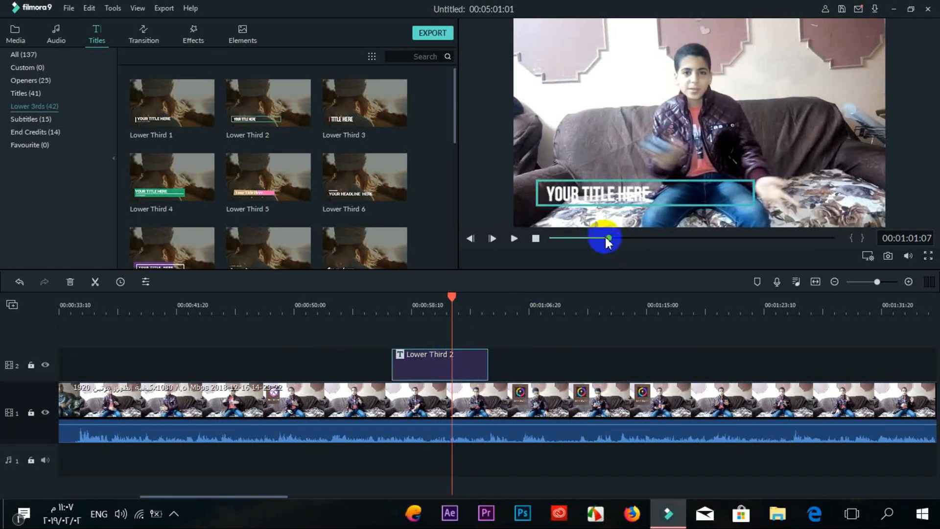
{"action": "left_click", "coordinate": [604, 238]}
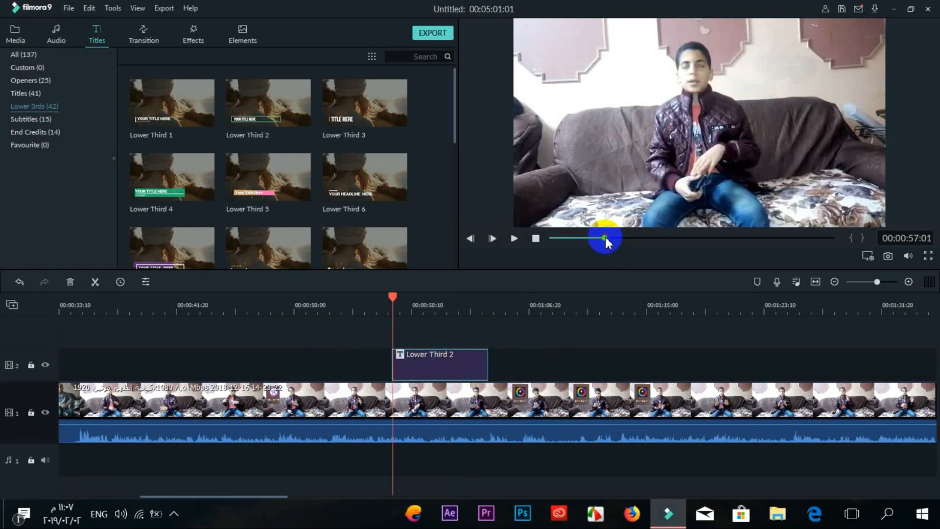
Step: Replace the YOUR TITLE HERE placeholder with the person's full name, keeping the Bebas Neue font
{"action": "double_click", "coordinate": [438, 371]}
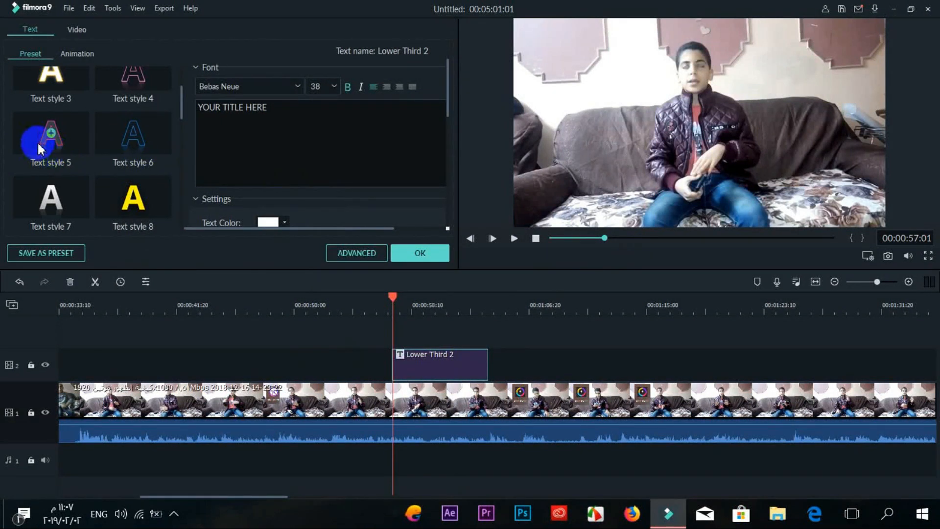
{"action": "left_click", "coordinate": [303, 85]}
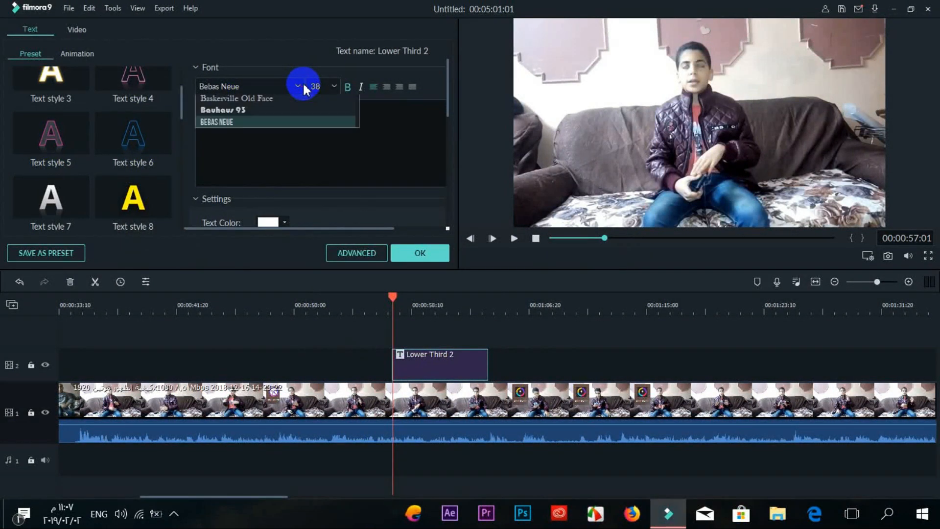
{"action": "left_click", "coordinate": [375, 152]}
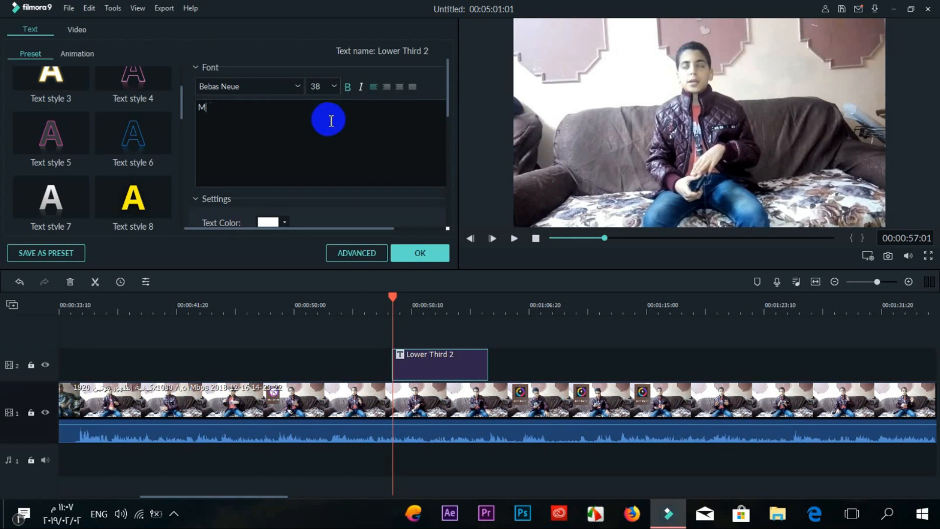
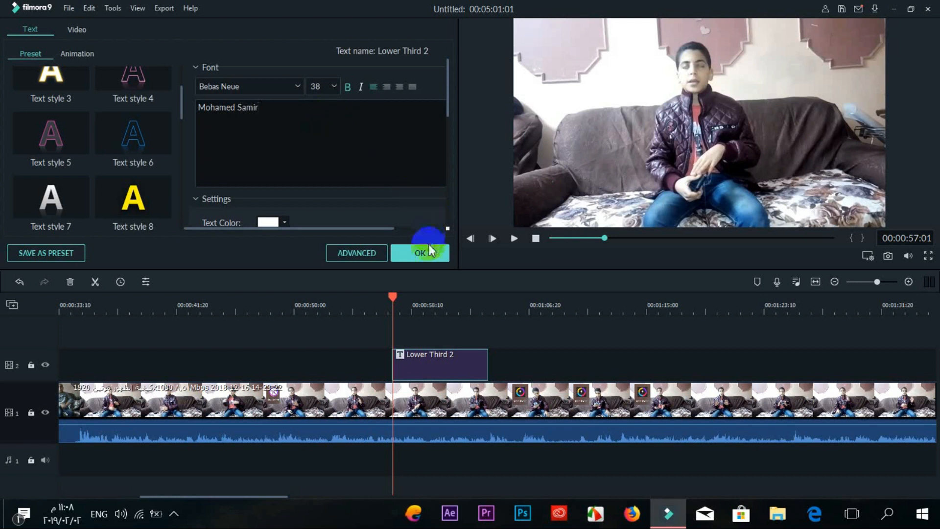
{"action": "left_click", "coordinate": [430, 247]}
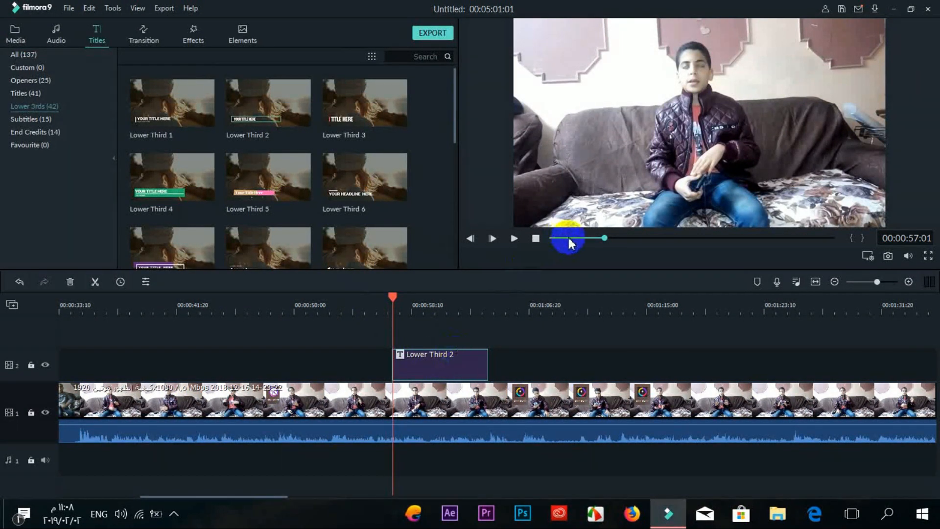
Step: Return to the Media library and play the sofa clip to check the name title
{"action": "left_click", "coordinate": [15, 34]}
{"action": "left_click", "coordinate": [509, 238]}
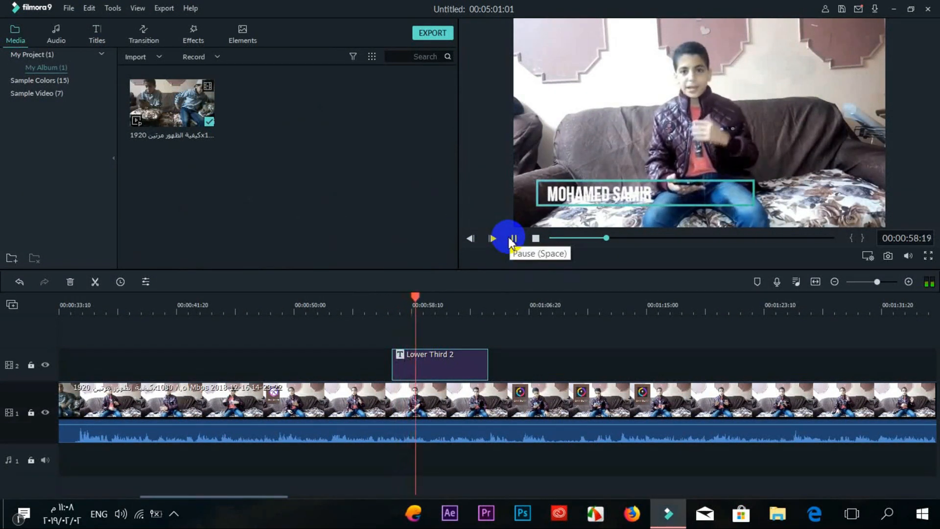
{"action": "left_click", "coordinate": [511, 239]}
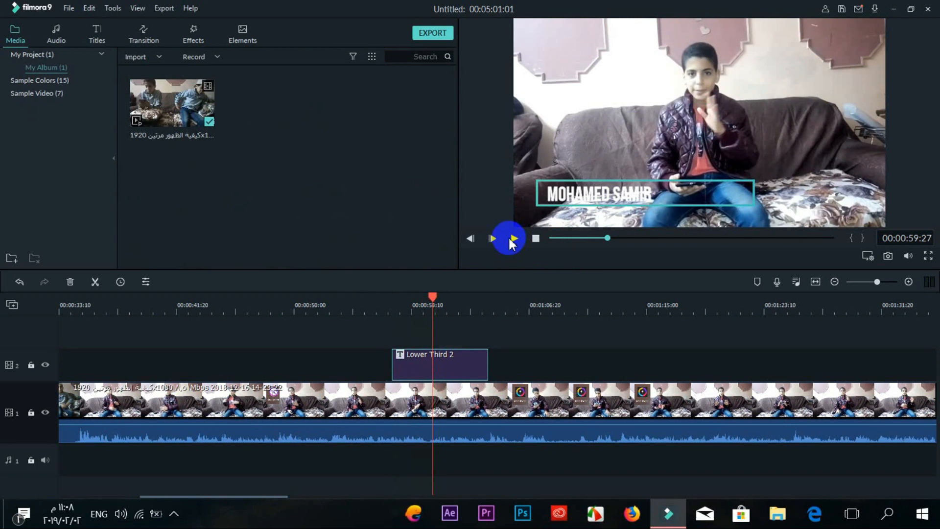
Step: Reposition and resize the lower-third banner and name text box in the preview
{"action": "double_click", "coordinate": [464, 375]}
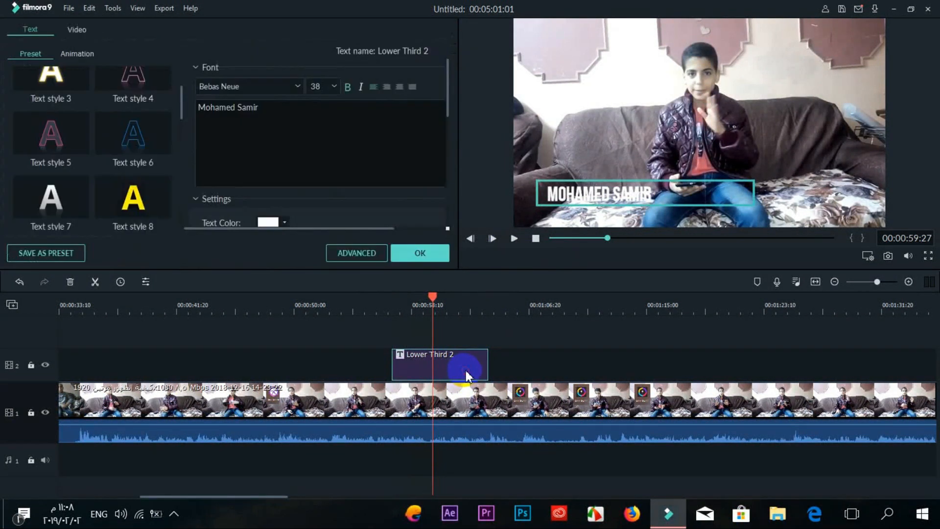
{"action": "left_click", "coordinate": [647, 192]}
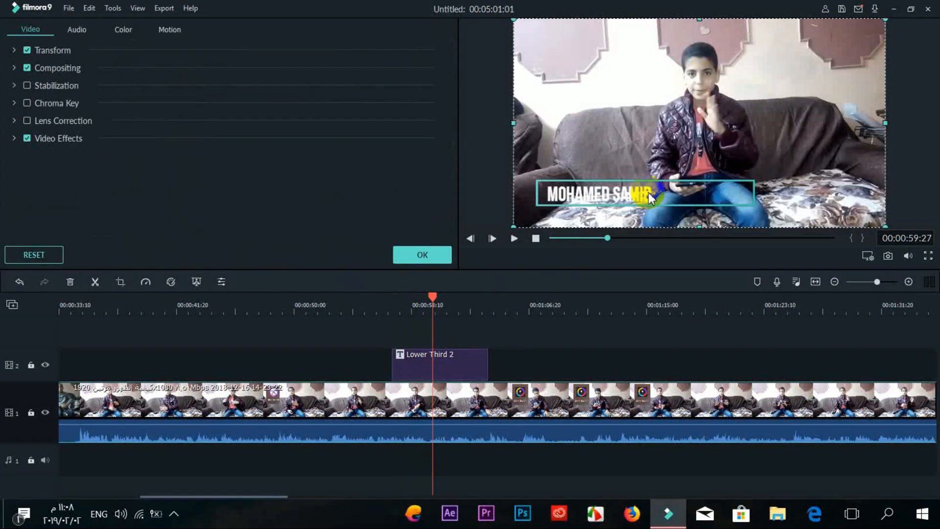
{"action": "double_click", "coordinate": [650, 192]}
{"action": "left_click_drag", "start_coordinate": [652, 192], "coordinate": [740, 195]}
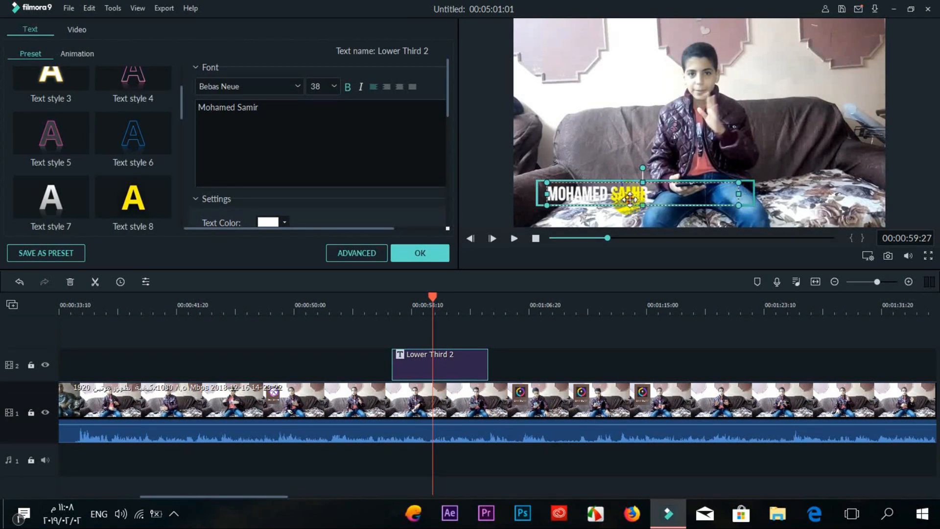
{"action": "left_click_drag", "start_coordinate": [630, 198], "coordinate": [662, 202]}
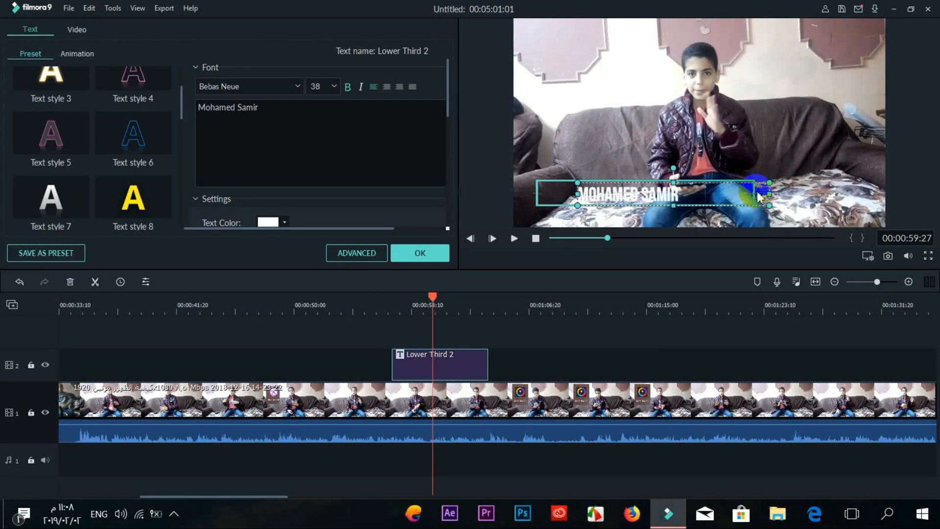
{"action": "left_click", "coordinate": [537, 195]}
{"action": "mouse_move", "coordinate": [537, 192]}
{"action": "left_mouse_down"}
{"action": "mouse_move", "coordinate": [570, 197]}
{"action": "mouse_move", "coordinate": [548, 186]}
{"action": "mouse_move", "coordinate": [543, 196]}
{"action": "left_mouse_up"}
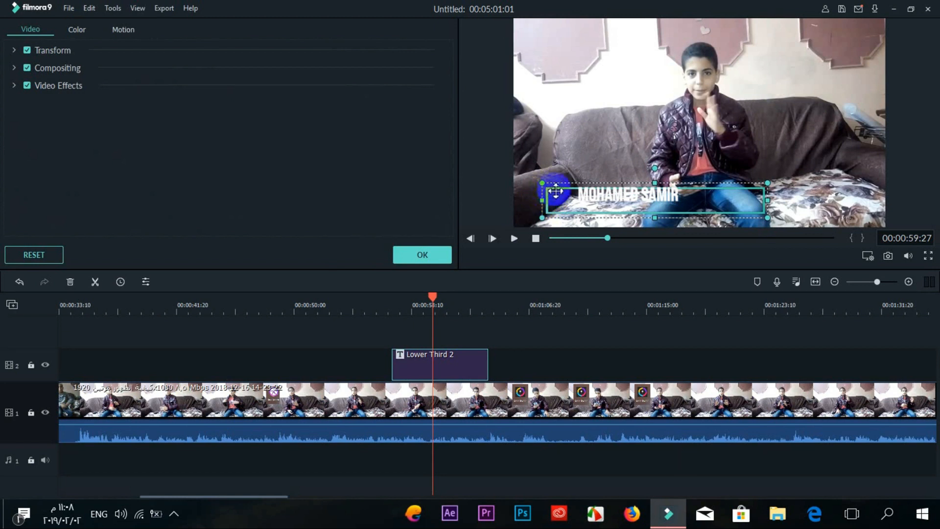
{"action": "left_click_drag", "start_coordinate": [545, 197], "coordinate": [578, 200]}
{"action": "left_click", "coordinate": [681, 201]}
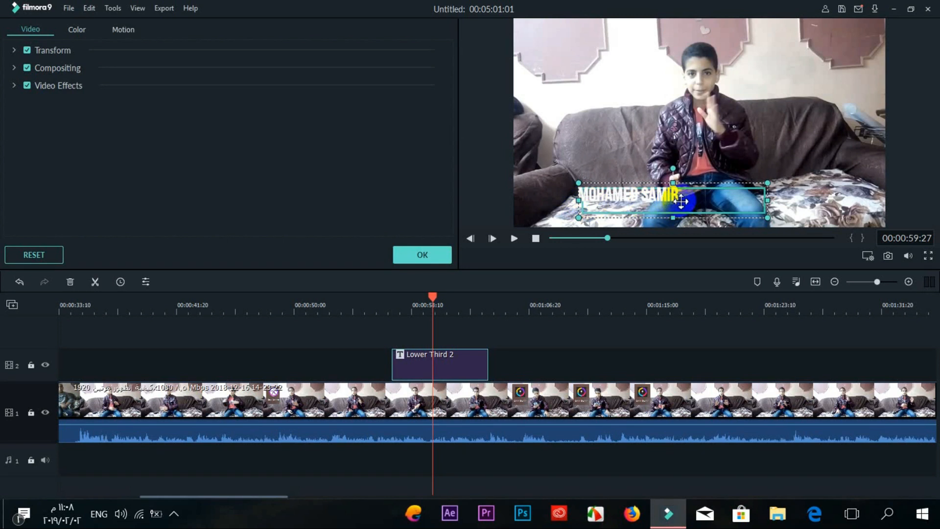
{"action": "double_click", "coordinate": [681, 201]}
{"action": "left_click_drag", "start_coordinate": [681, 201], "coordinate": [716, 209]}
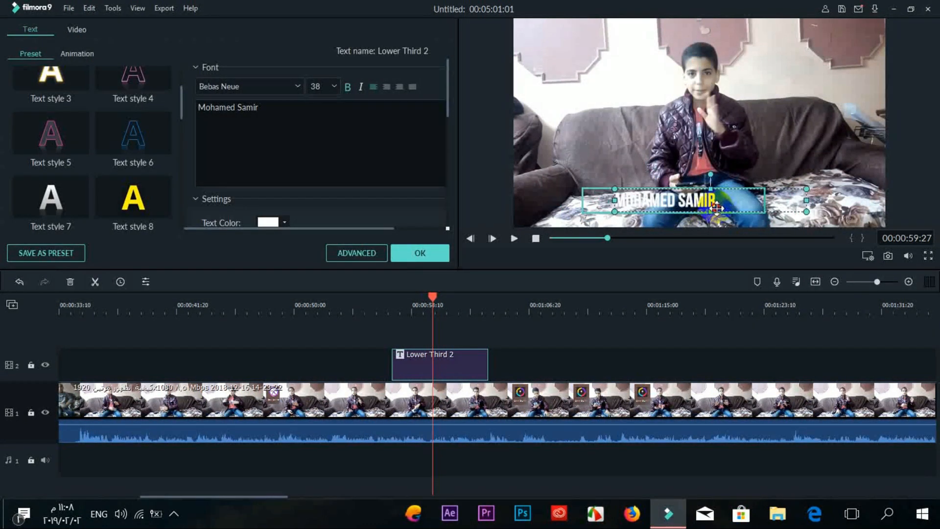
Step: Play from about 48 seconds to review, then close the editor and delete the Lower Third 2 clip
{"action": "left_click", "coordinate": [606, 239]}
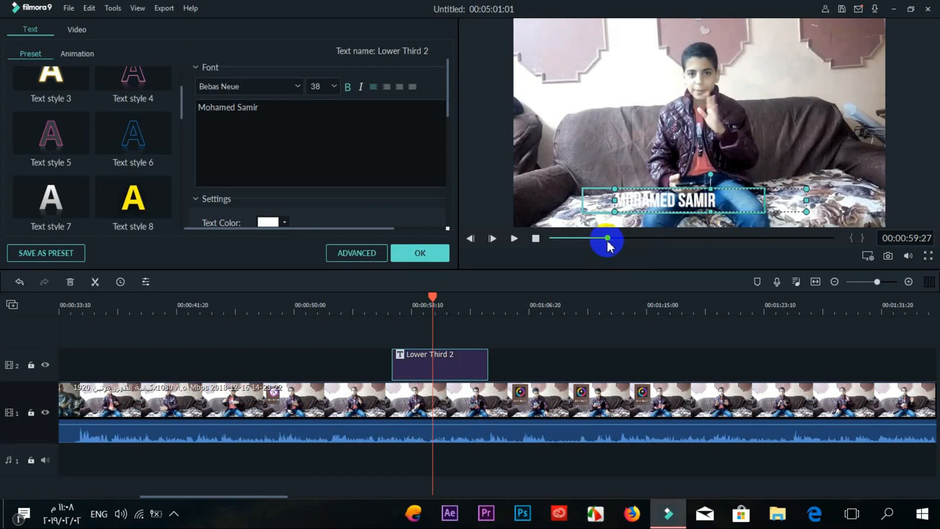
{"action": "left_click_drag", "start_coordinate": [608, 239], "coordinate": [596, 239]}
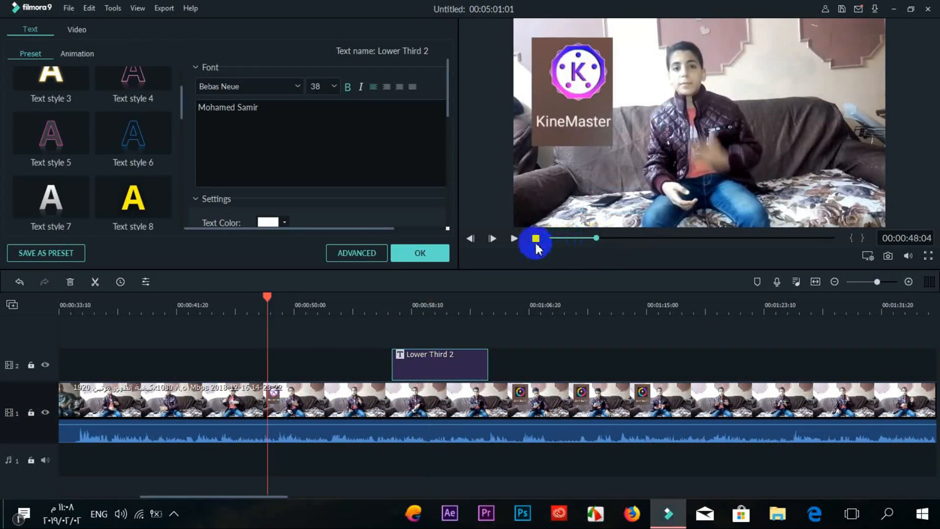
{"action": "left_click", "coordinate": [510, 239]}
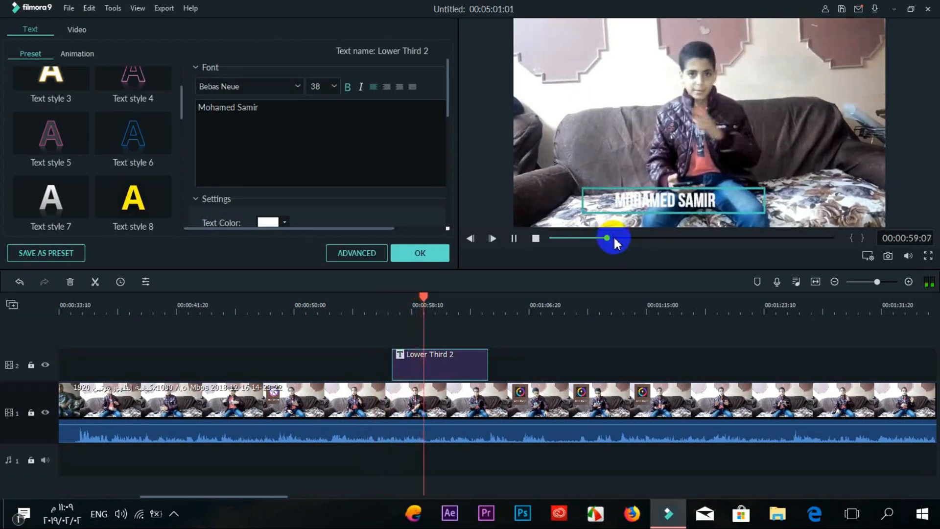
{"action": "left_click", "coordinate": [614, 236]}
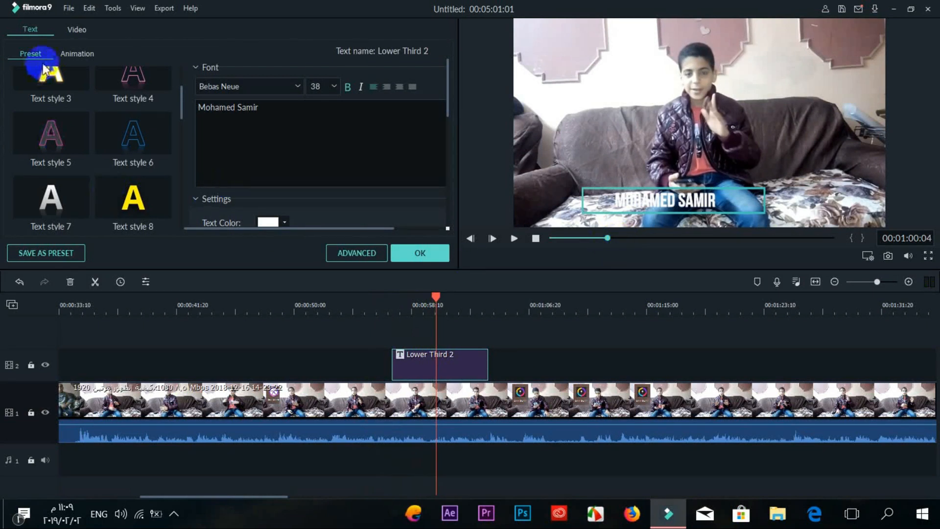
{"action": "left_click", "coordinate": [424, 253]}
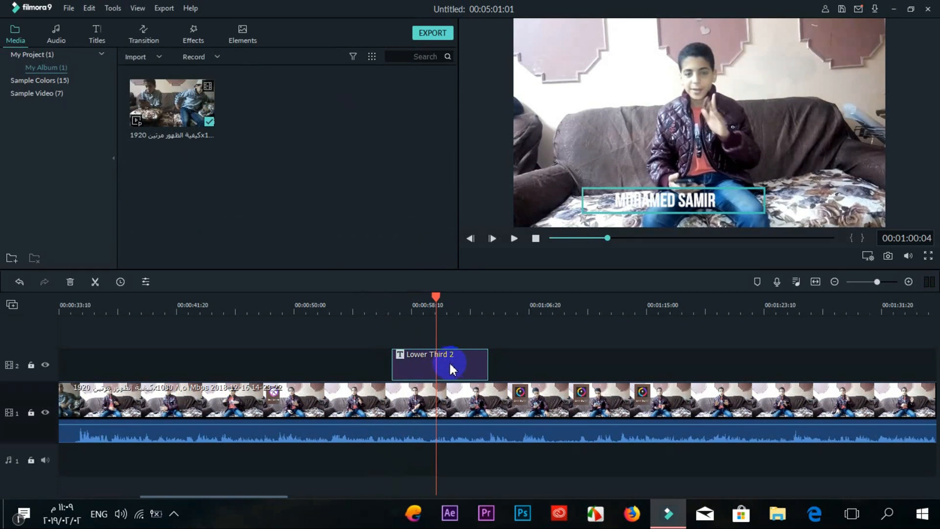
{"action": "key", "text": "Delete"}
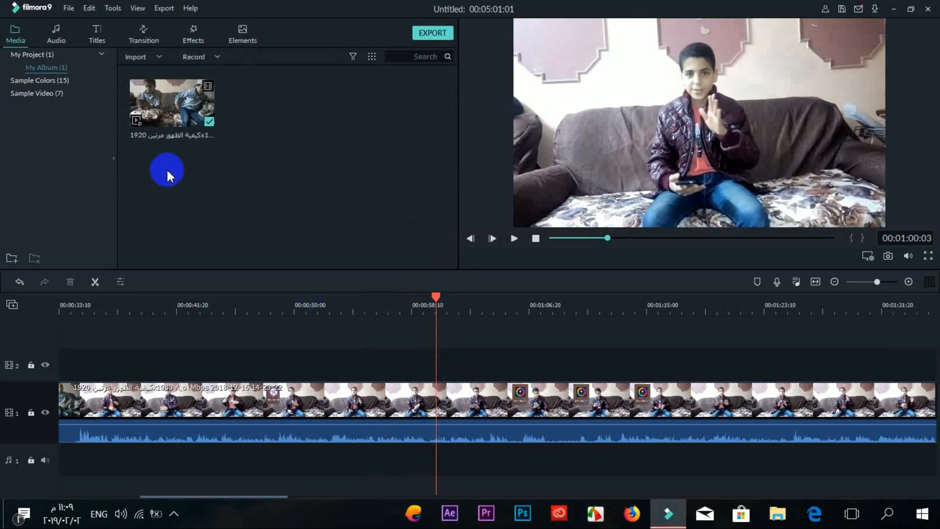
Step: Browse the Sound Effect, Folk, Tender & Sentimental and Young & Bright categories and select Drift - Drift
{"action": "left_click", "coordinate": [54, 34]}
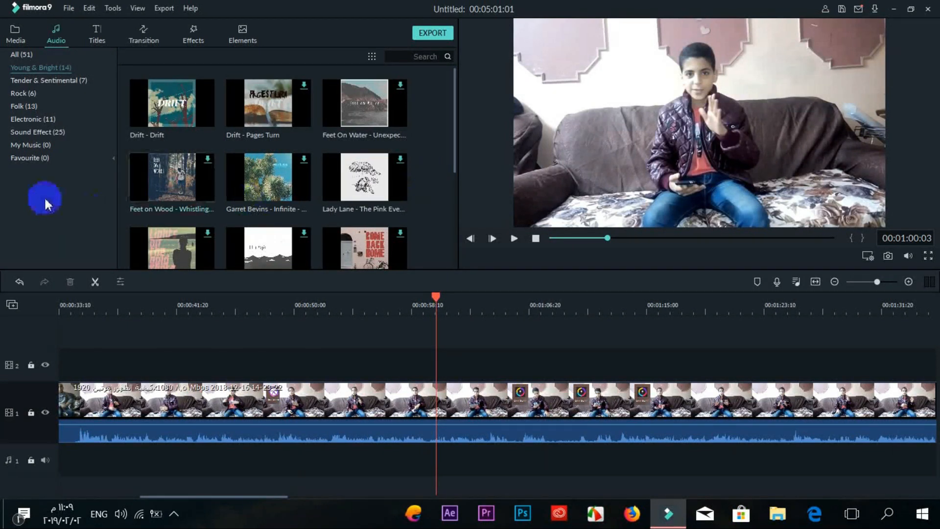
{"action": "left_click", "coordinate": [31, 130]}
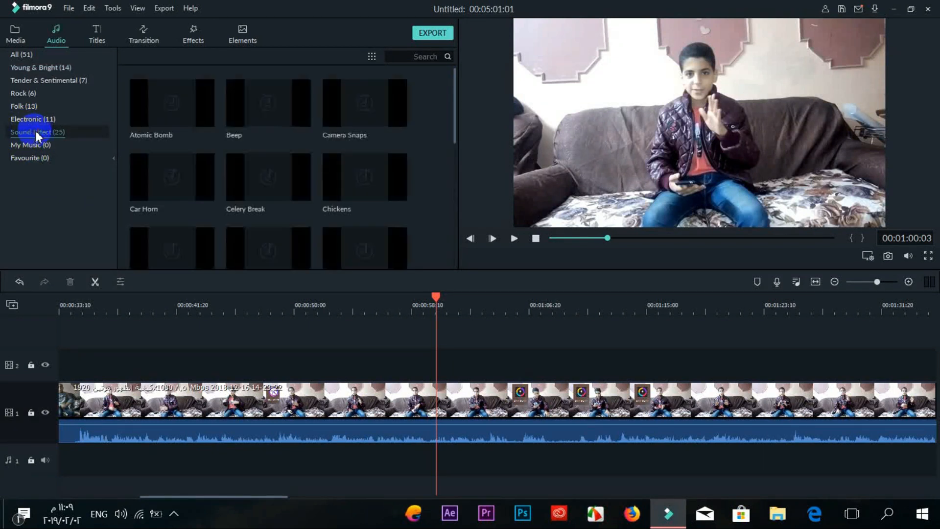
{"action": "left_click", "coordinate": [29, 107]}
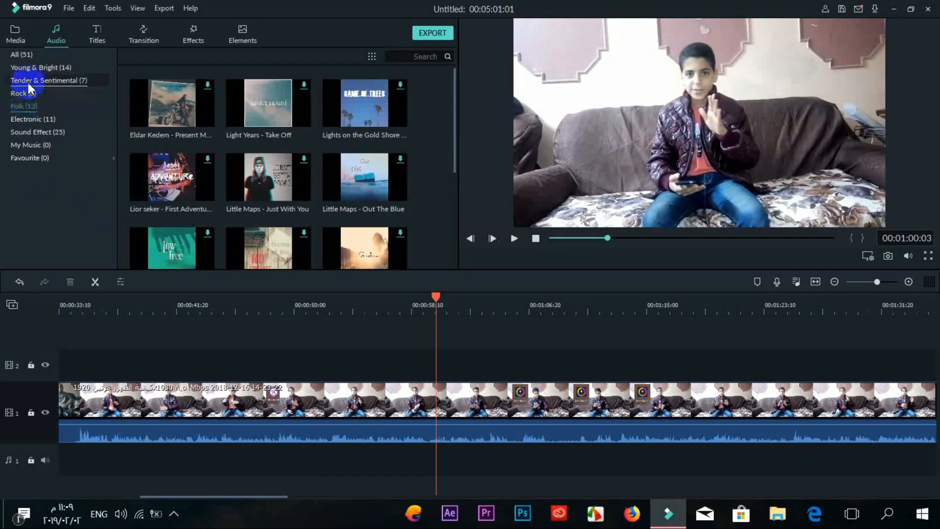
{"action": "left_click", "coordinate": [30, 82]}
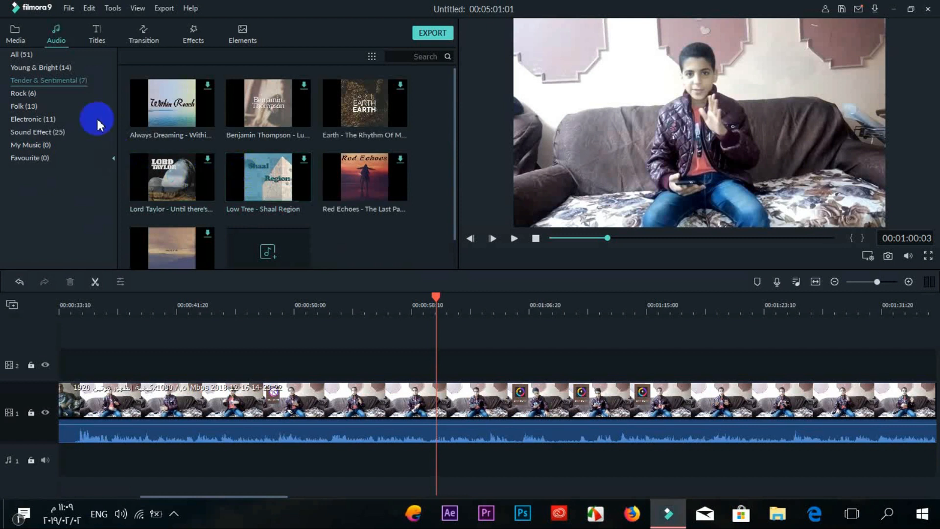
{"action": "left_click", "coordinate": [71, 69]}
{"action": "left_click", "coordinate": [195, 107]}
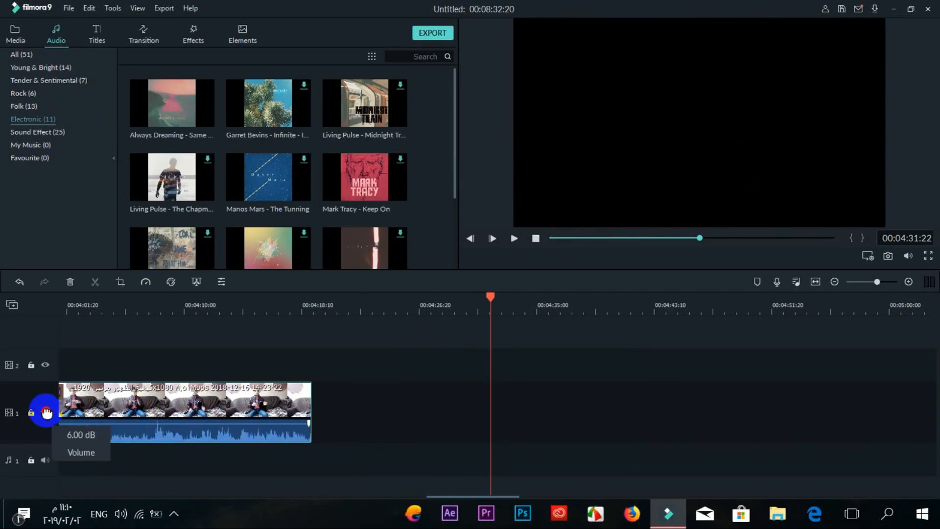
Step: Raise the sofa clip's volume line to 6.00 dB, scrub to the sofa footage and play it
{"action": "left_click_drag", "start_coordinate": [177, 436], "coordinate": [235, 453]}
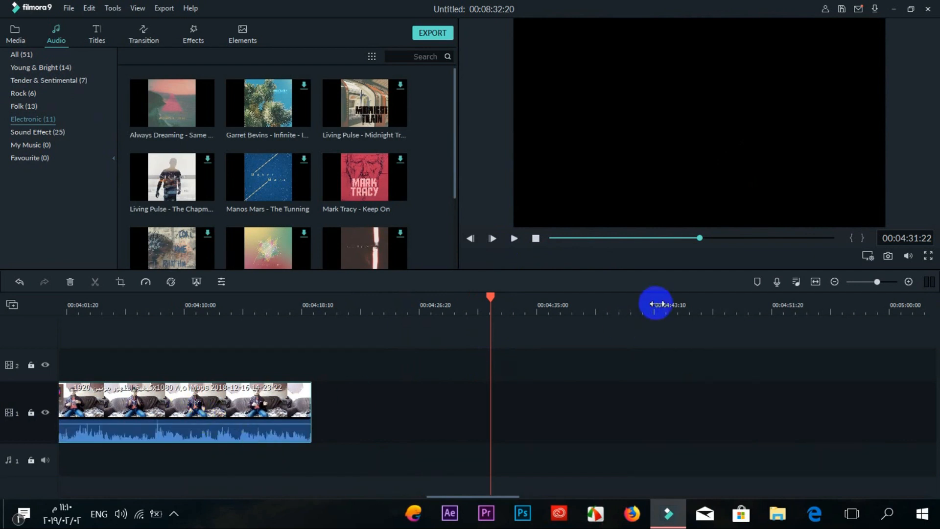
{"action": "left_click", "coordinate": [667, 239]}
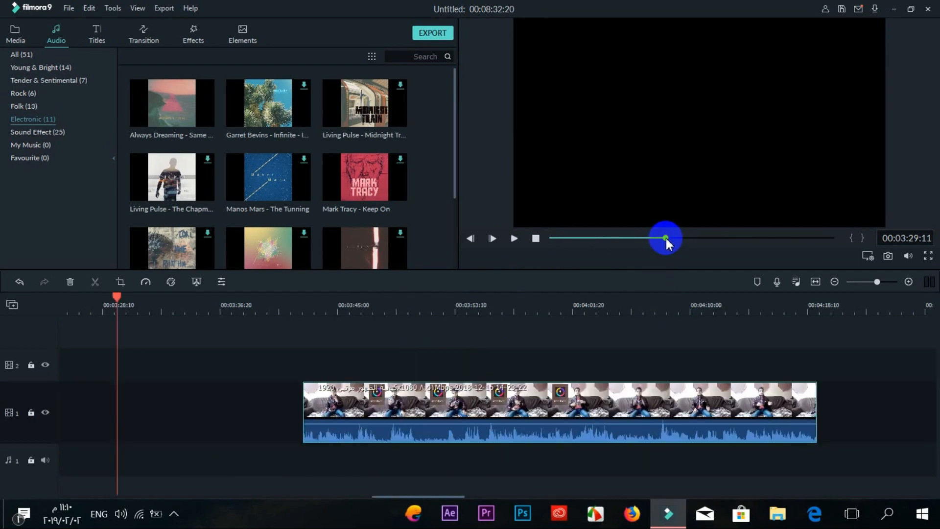
{"action": "left_click_drag", "start_coordinate": [602, 385], "coordinate": [212, 385]}
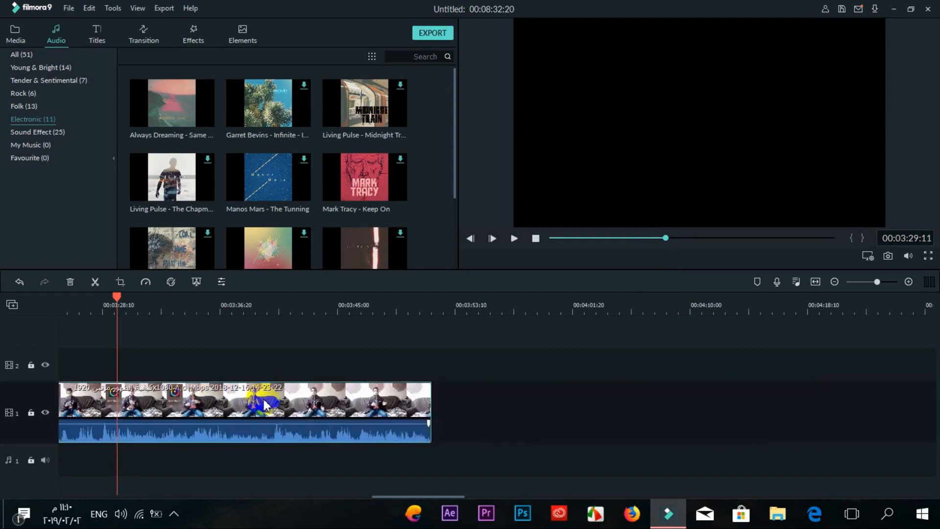
{"action": "left_click", "coordinate": [624, 239]}
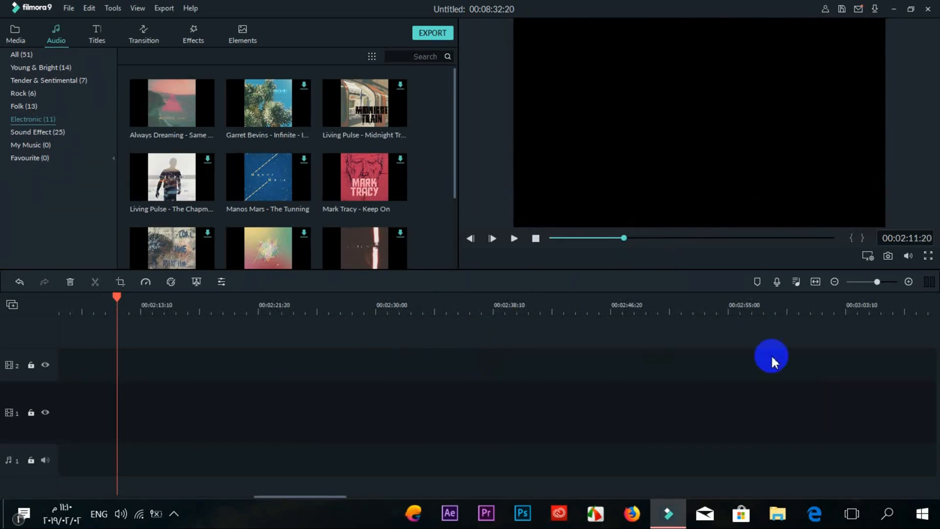
{"action": "left_click", "coordinate": [736, 238]}
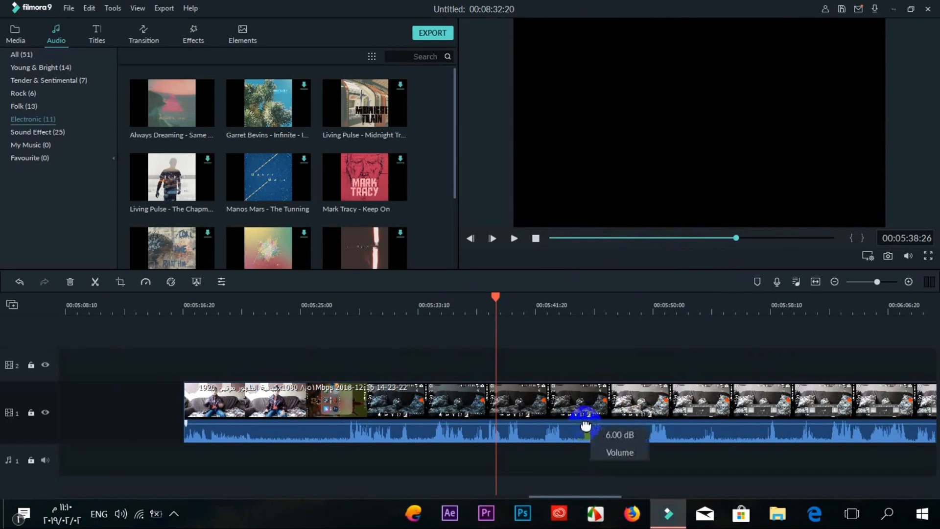
{"action": "mouse_move", "coordinate": [586, 427]}
{"action": "left_mouse_down"}
{"action": "mouse_move", "coordinate": [589, 451]}
{"action": "mouse_move", "coordinate": [590, 415]}
{"action": "mouse_move", "coordinate": [589, 476]}
{"action": "mouse_move", "coordinate": [594, 406]}
{"action": "mouse_move", "coordinate": [591, 417]}
{"action": "left_mouse_up"}
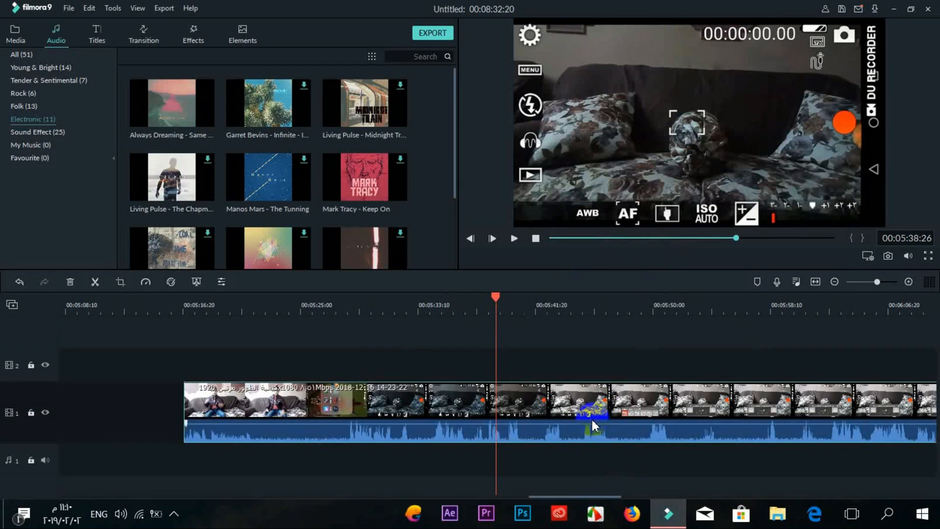
{"action": "key", "text": "space"}
{"action": "key", "text": "space"}
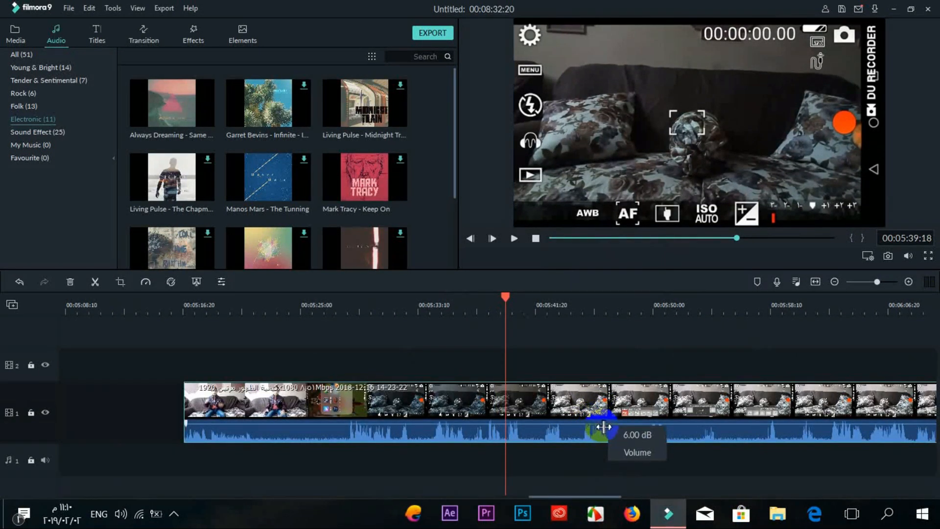
Step: Drop the sofa clip's volume to about -76 dB, play it, then restore it to 6.00 dB
{"action": "double_click", "coordinate": [545, 417]}
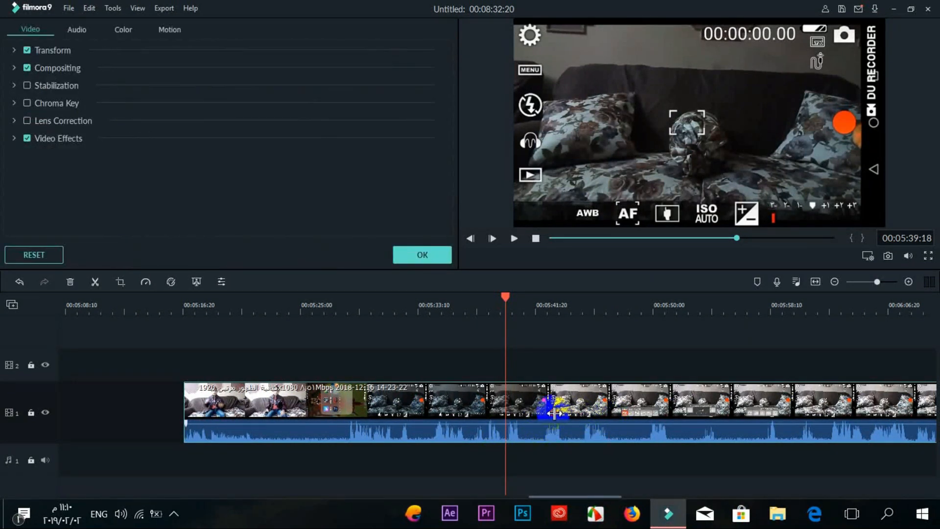
{"action": "left_click", "coordinate": [435, 255]}
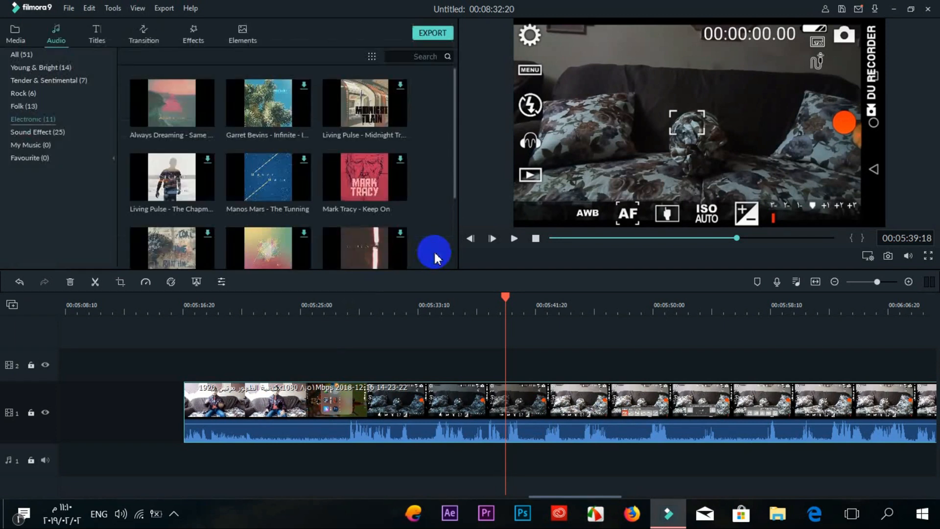
{"action": "left_click_drag", "start_coordinate": [544, 419], "coordinate": [555, 441]}
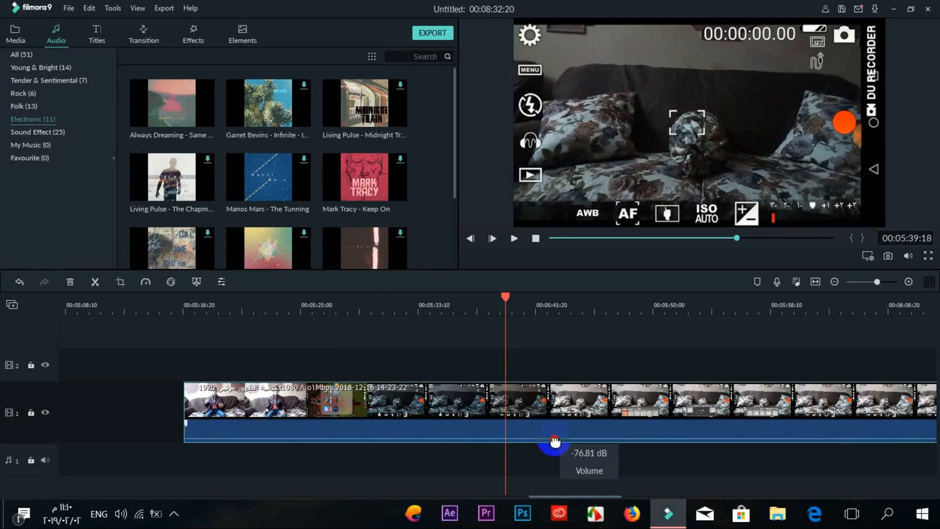
{"action": "left_click_drag", "start_coordinate": [547, 426], "coordinate": [558, 439]}
{"action": "key", "text": "space"}
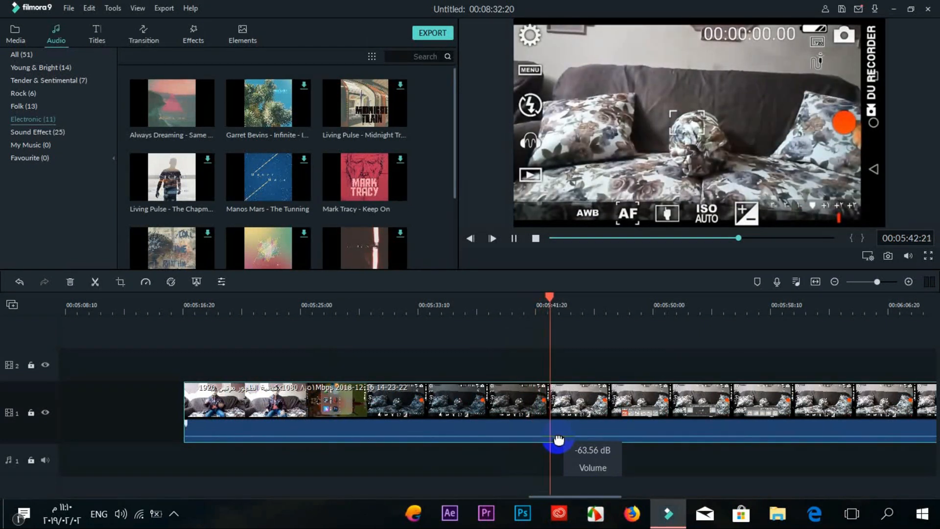
{"action": "left_click_drag", "start_coordinate": [559, 440], "coordinate": [558, 425]}
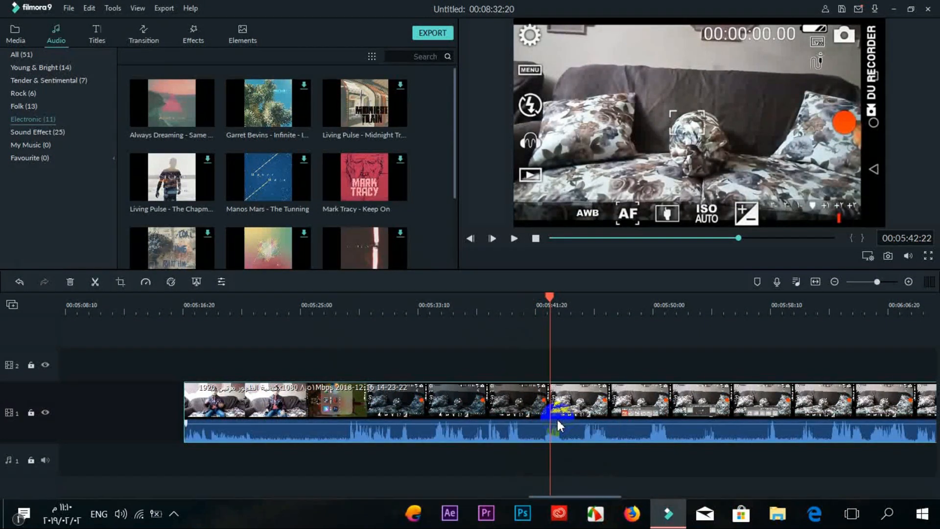
{"action": "left_click_drag", "start_coordinate": [476, 429], "coordinate": [480, 436]}
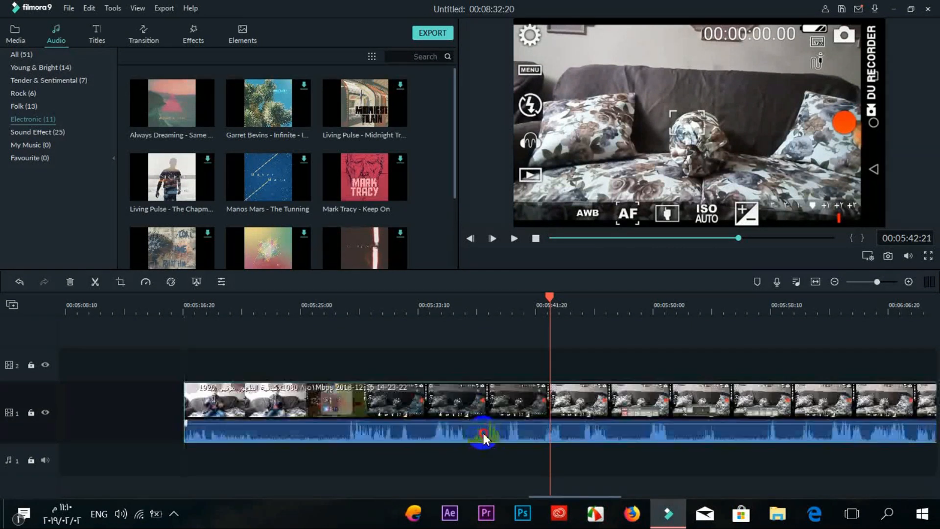
Step: Adjust the sofa clip's Volume slider in the clip editor's Audio panel and apply with OK
{"action": "double_click", "coordinate": [480, 436]}
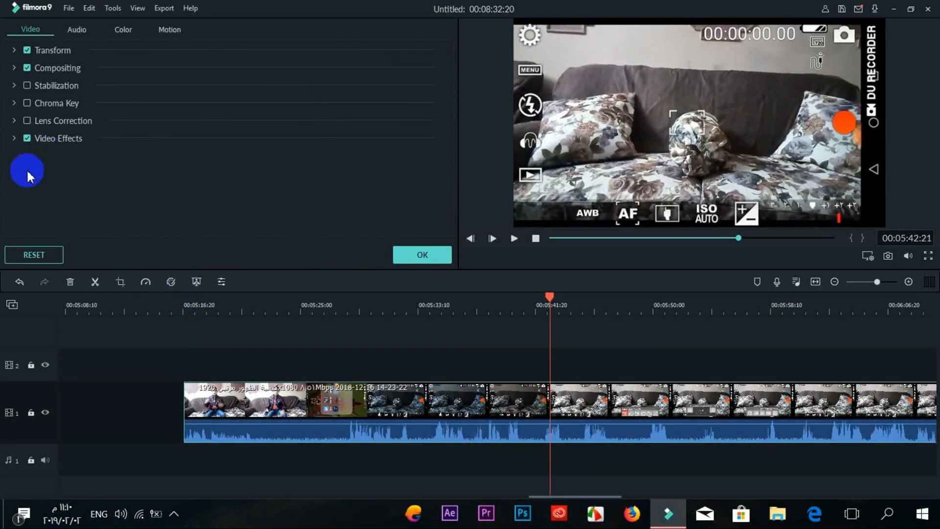
{"action": "left_click", "coordinate": [78, 30]}
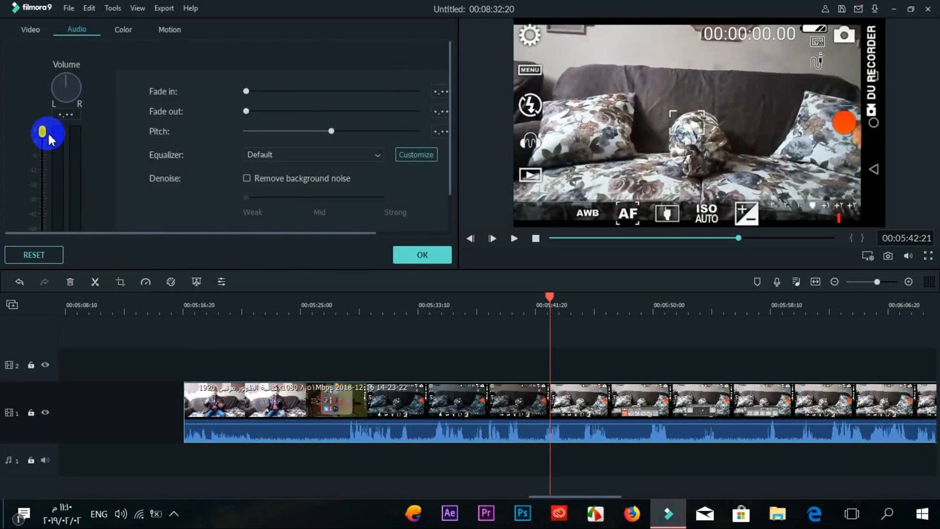
{"action": "mouse_move", "coordinate": [43, 140]}
{"action": "left_mouse_down"}
{"action": "mouse_move", "coordinate": [30, 215]}
{"action": "mouse_move", "coordinate": [38, 139]}
{"action": "mouse_move", "coordinate": [42, 194]}
{"action": "mouse_move", "coordinate": [41, 130]}
{"action": "left_mouse_up"}
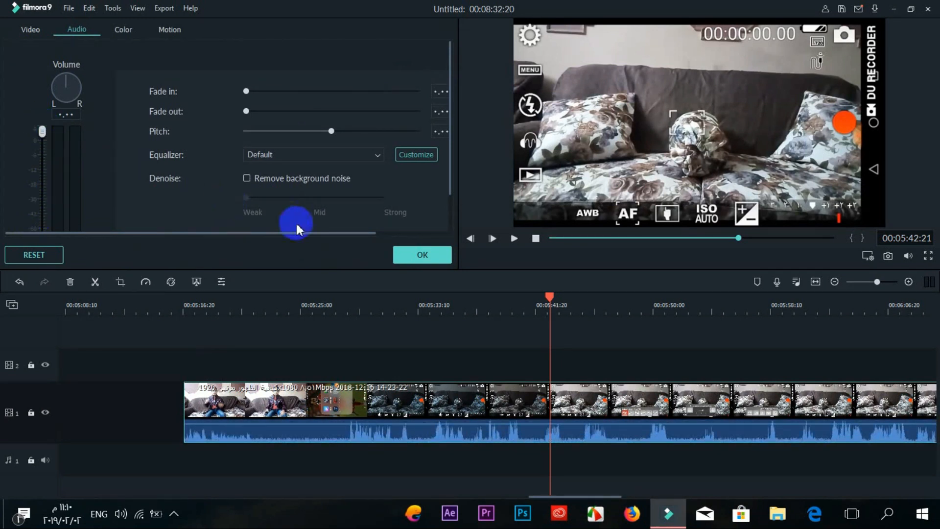
{"action": "left_click", "coordinate": [430, 254]}
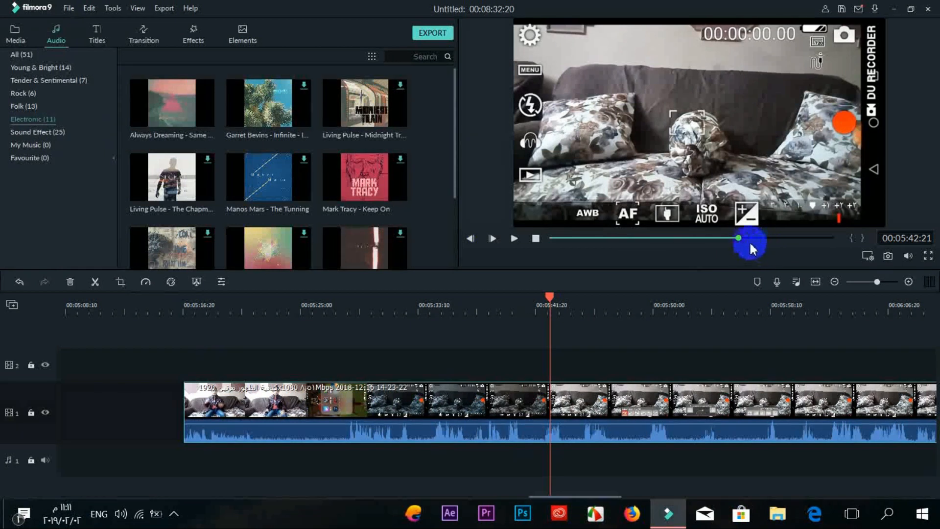
Step: Rewind the preview near the start, browse Sound Effect, My Music and Favourite, then reopen Media
{"action": "left_click_drag", "start_coordinate": [742, 238], "coordinate": [572, 247]}
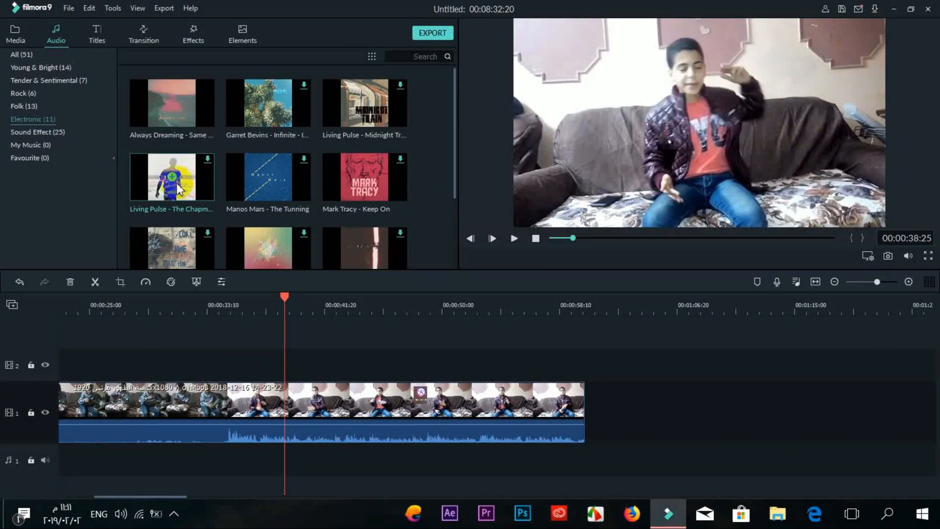
{"action": "left_click", "coordinate": [50, 133]}
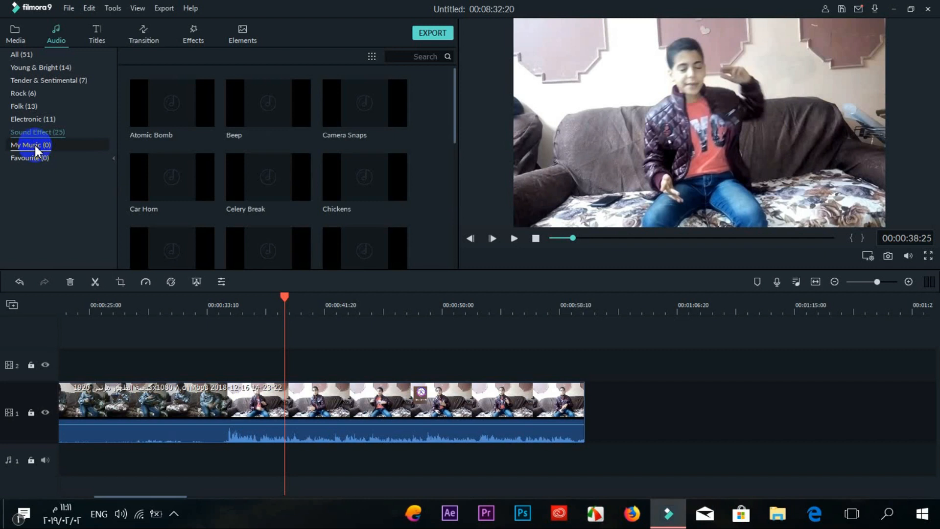
{"action": "left_click", "coordinate": [37, 146]}
{"action": "left_click", "coordinate": [46, 158]}
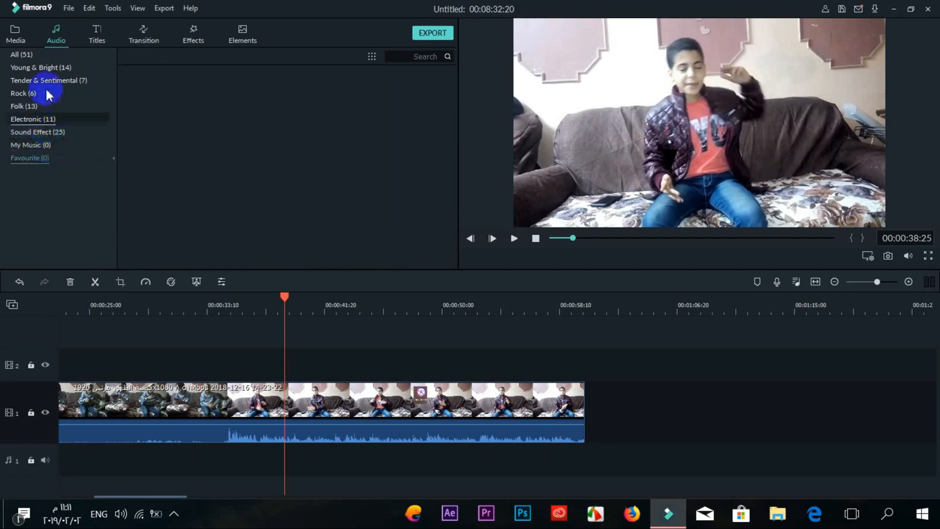
{"action": "left_click", "coordinate": [19, 41]}
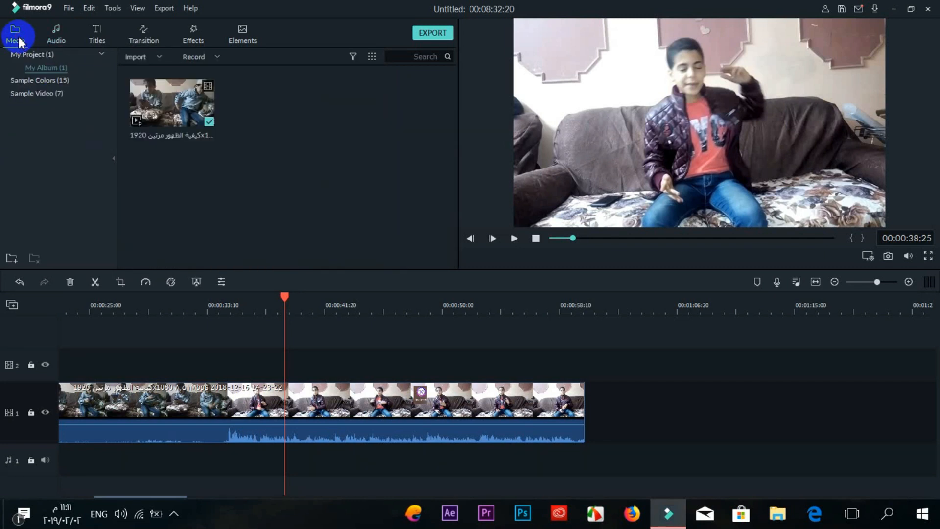